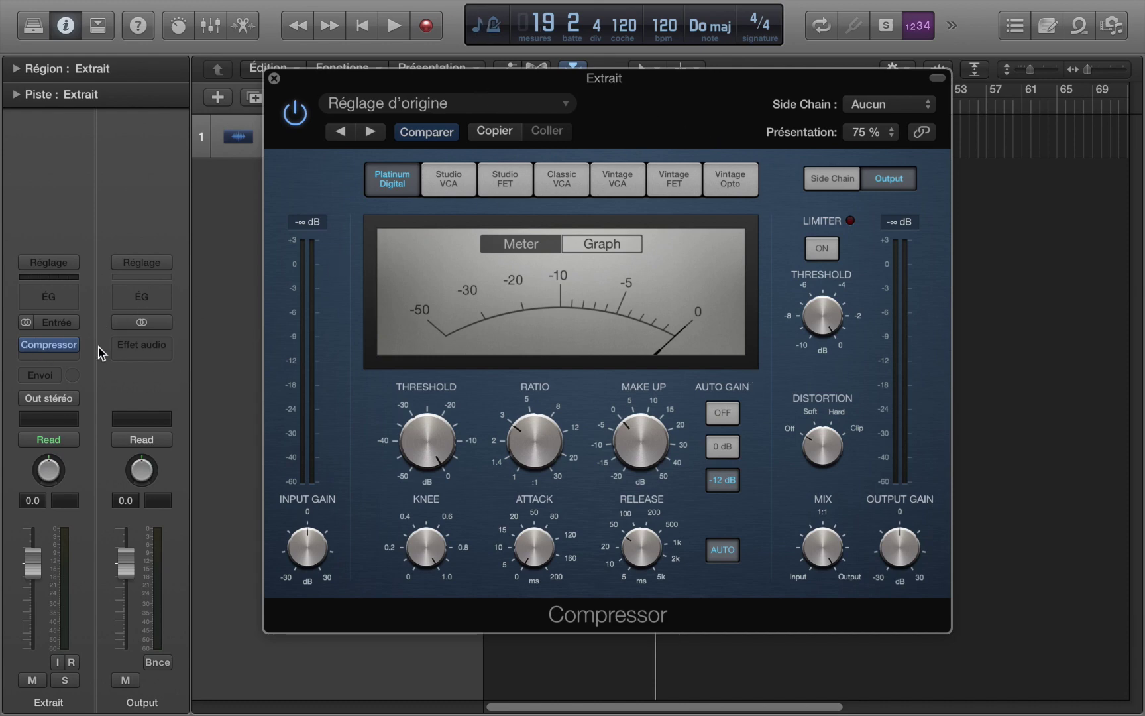
Step: Look up the stereo version of Compressor among the Dynamics effects available for the Extrait track
mouse_move(75, 349)
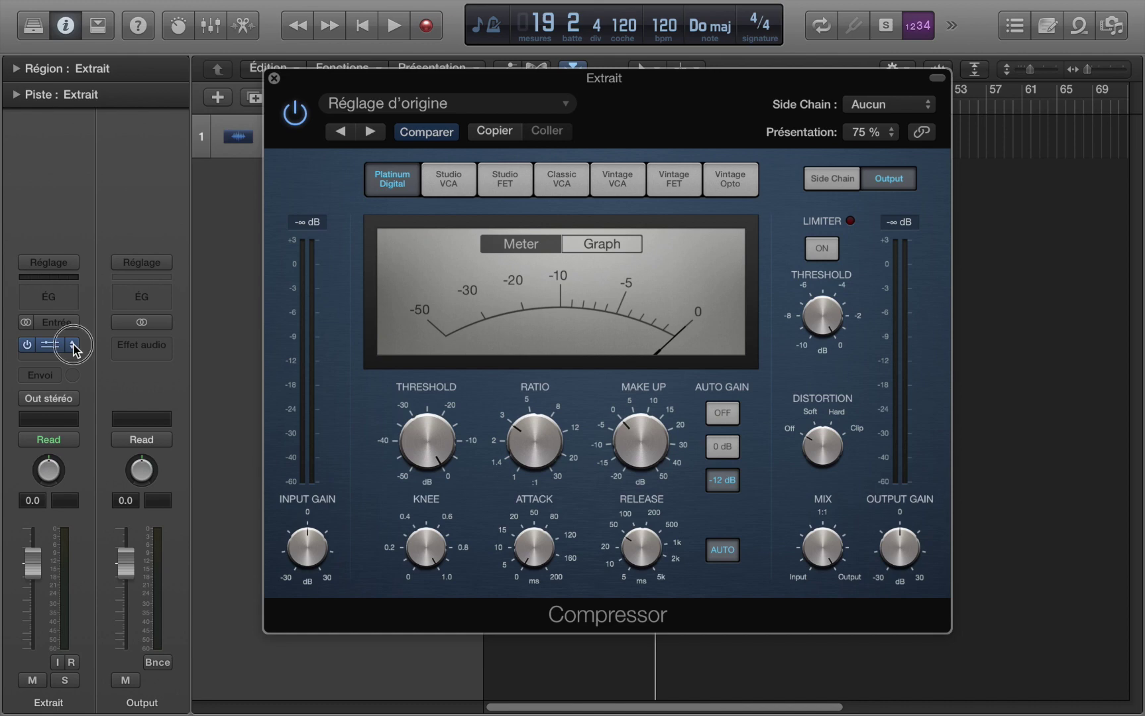
click(73, 346)
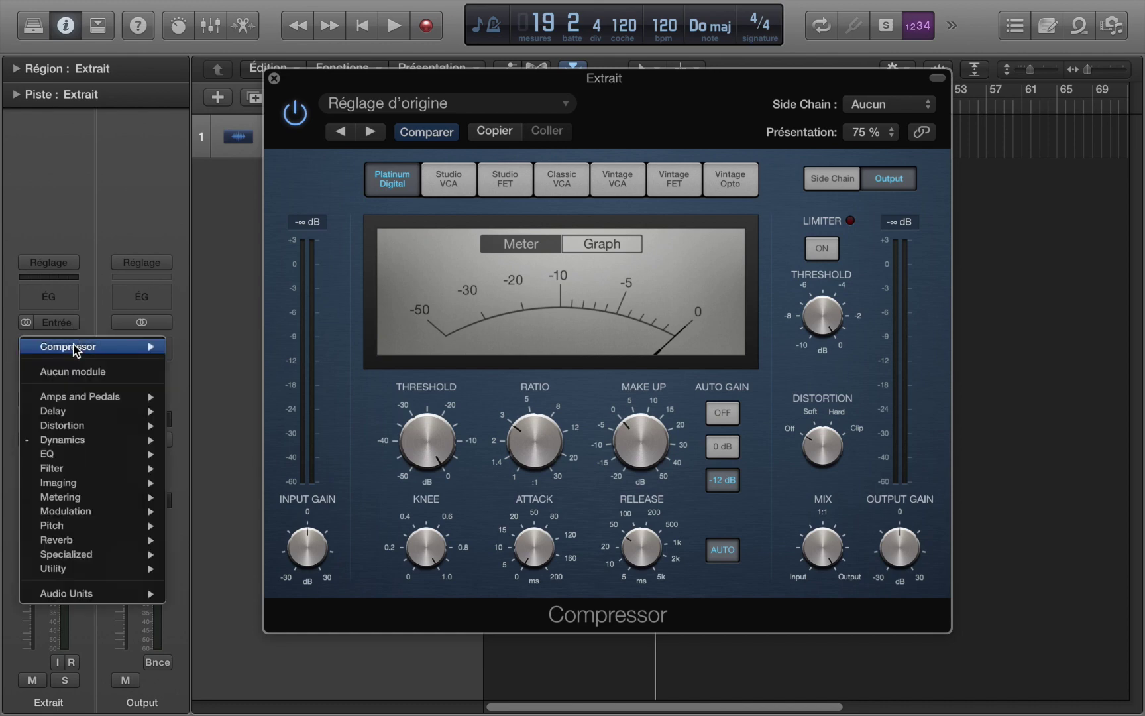
mouse_move(93, 440)
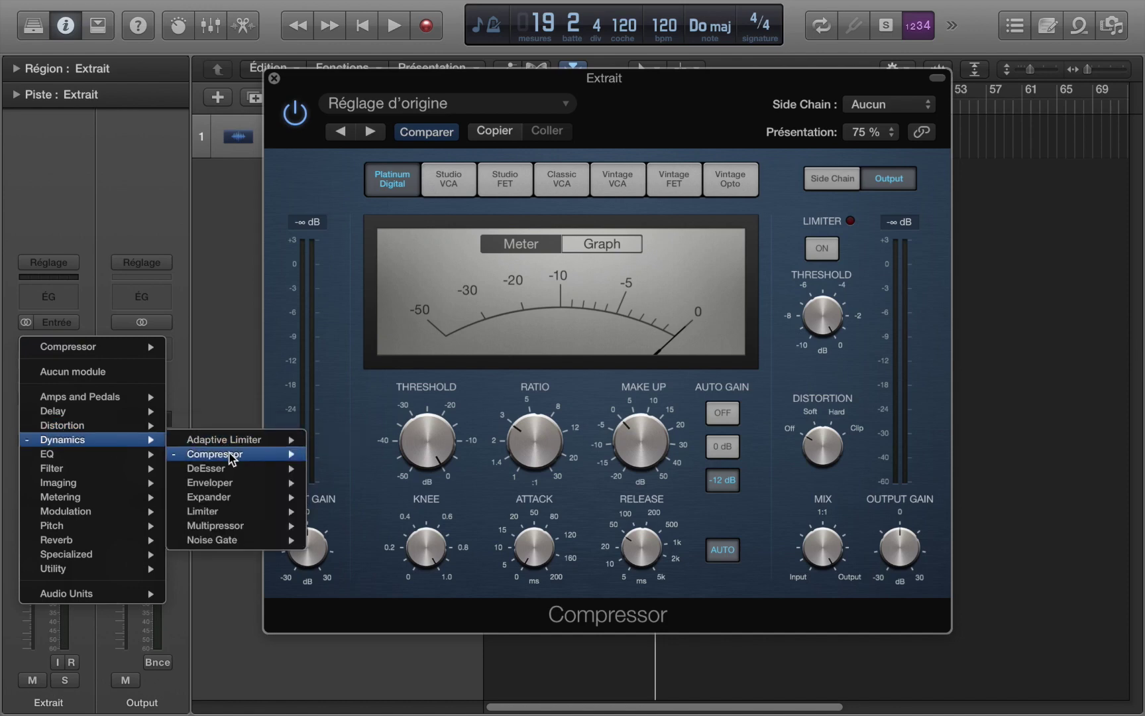
mouse_move(231, 456)
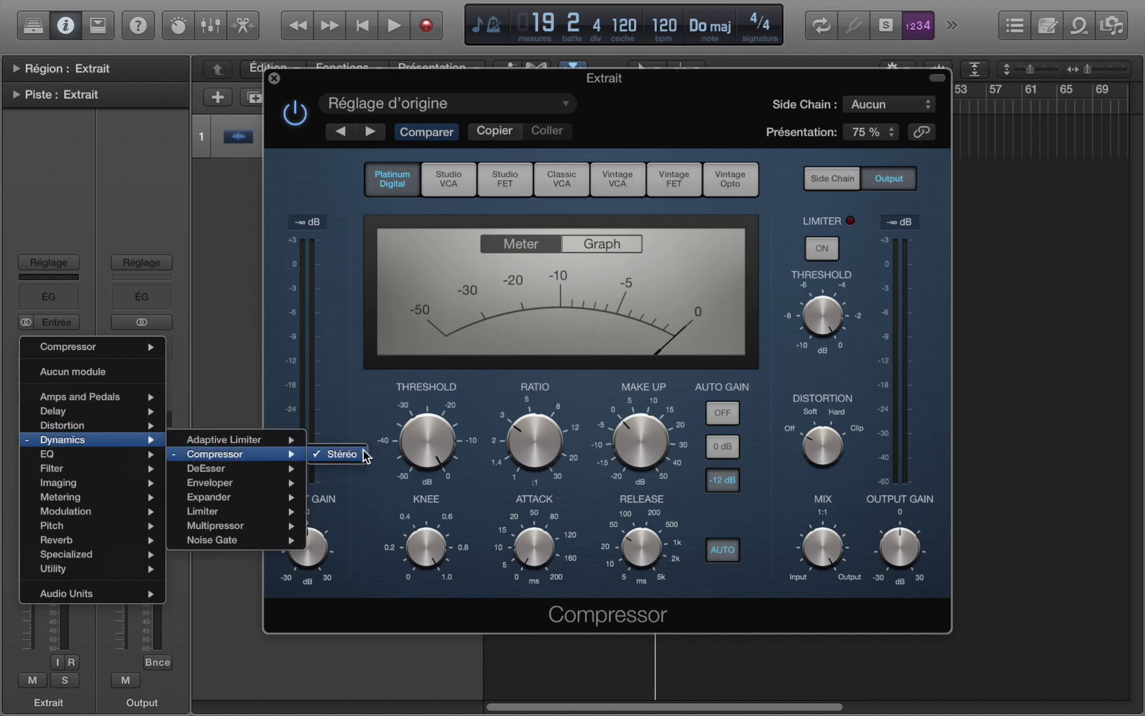
click(688, 96)
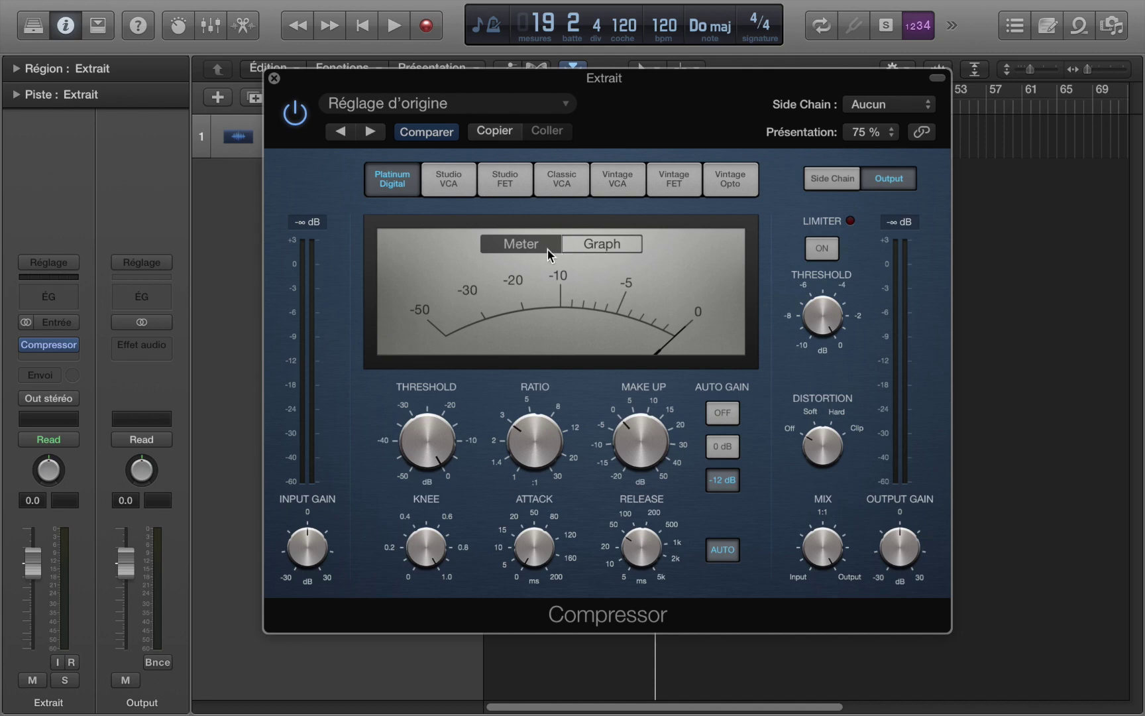
Step: Compare the compressor's Meter and Graph displays, finishing on the Graph display
click(600, 245)
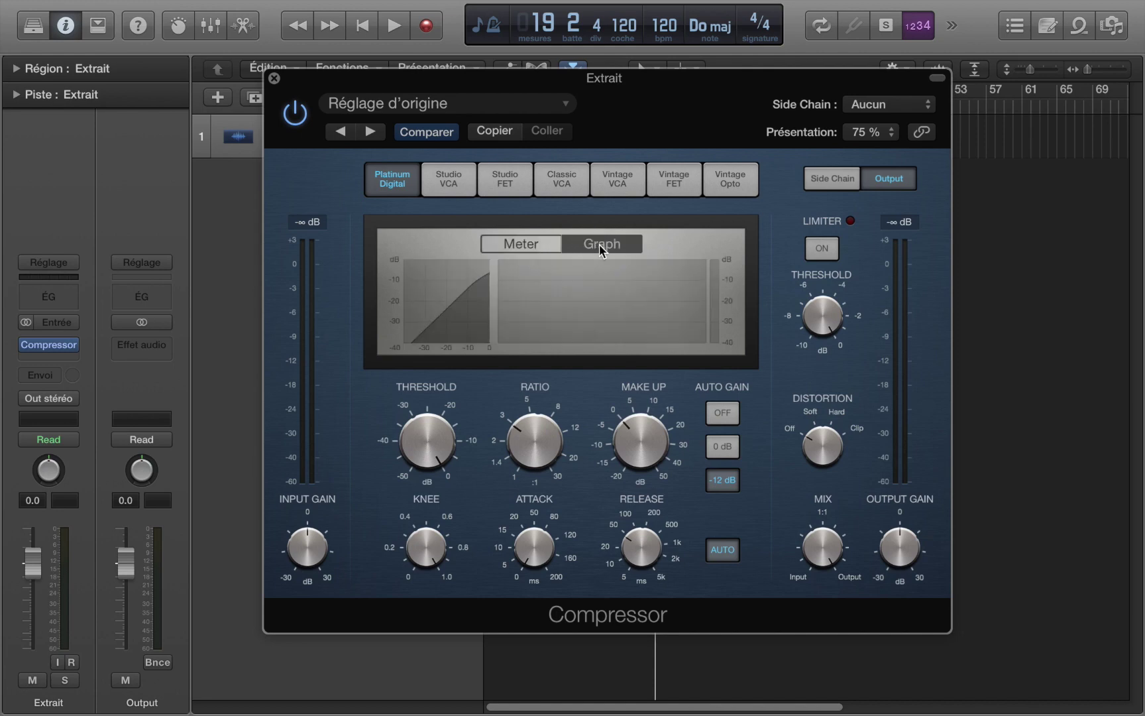
click(520, 243)
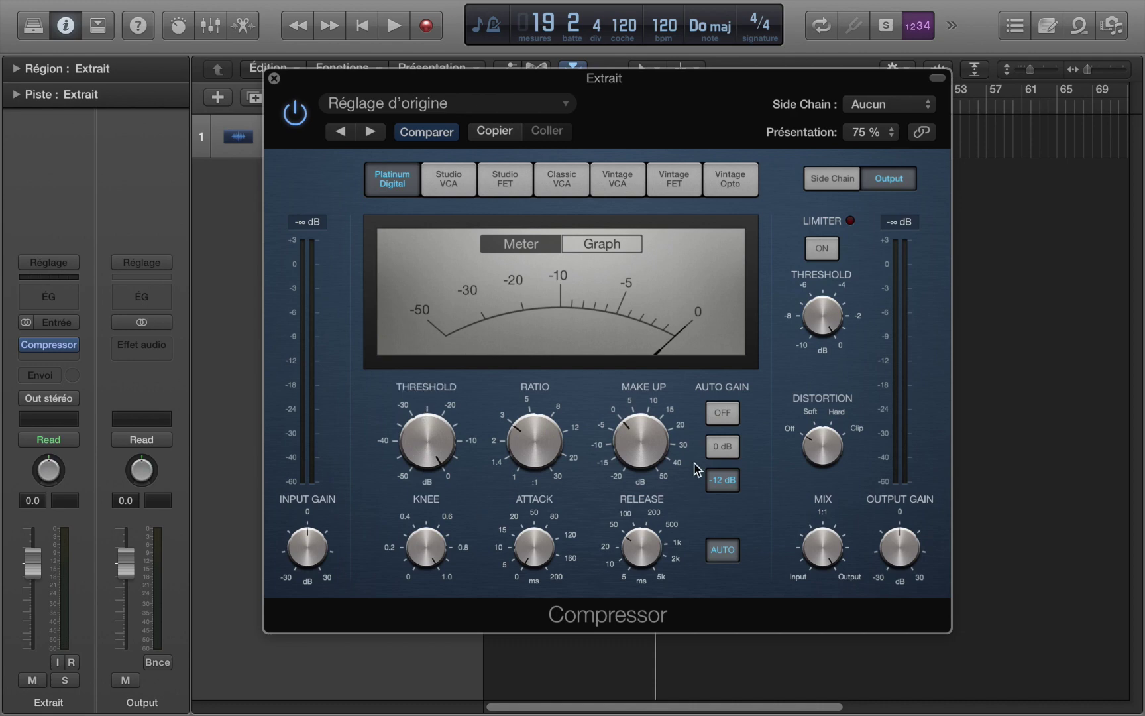
click(623, 245)
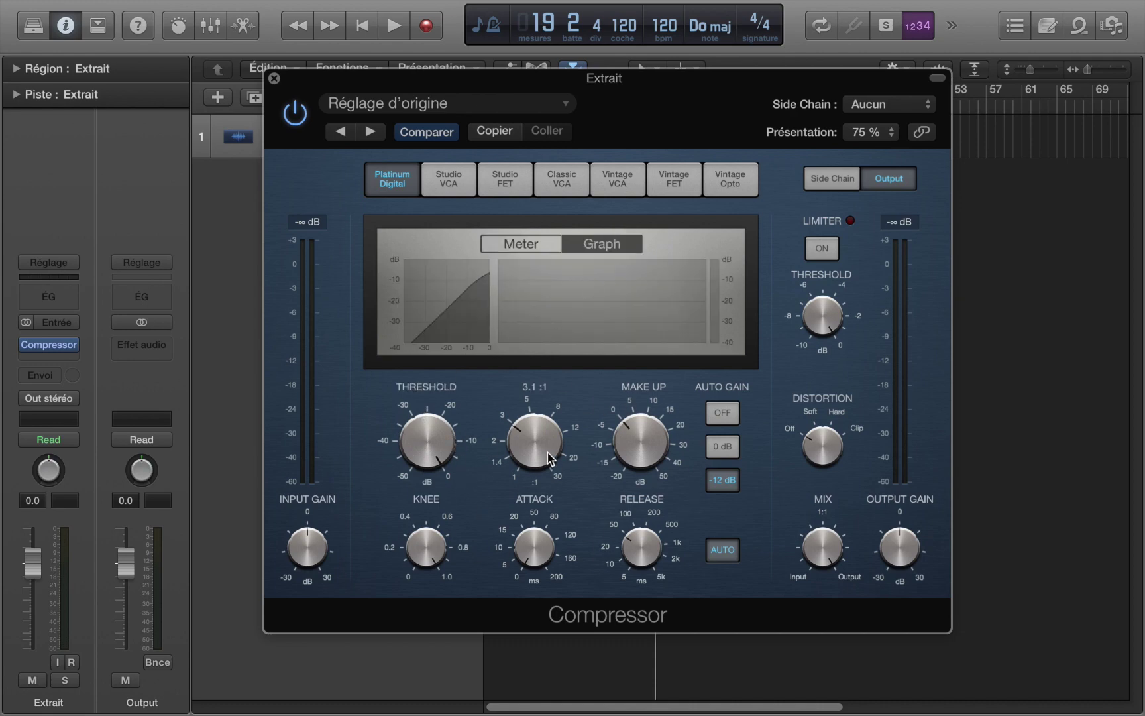
click(525, 245)
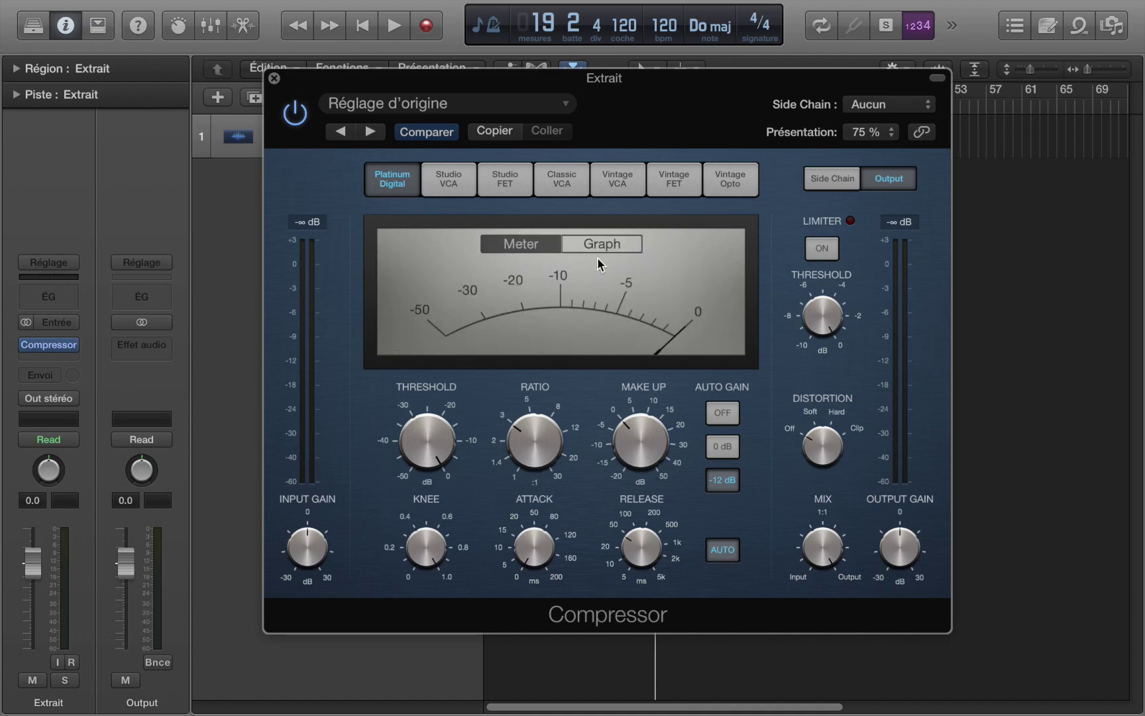
click(591, 243)
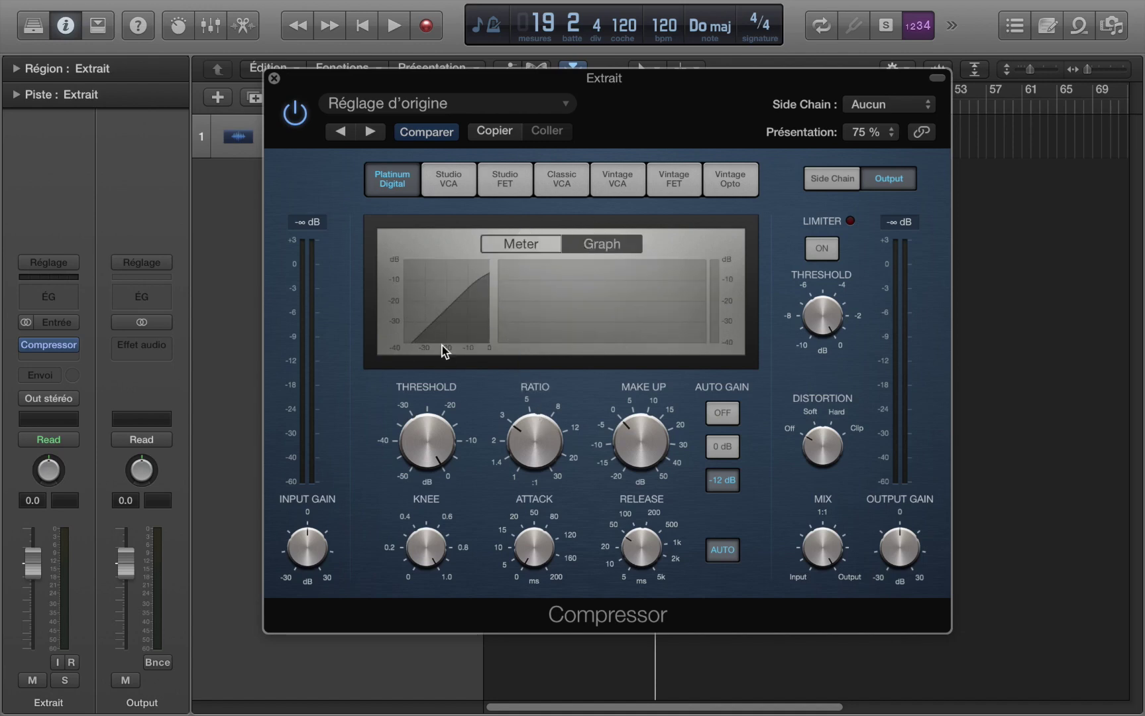
Step: Lower the ratio to 1.4:1, sweep the threshold down and back to 0 dB, and show the Graph display
drag(522, 449, 532, 532)
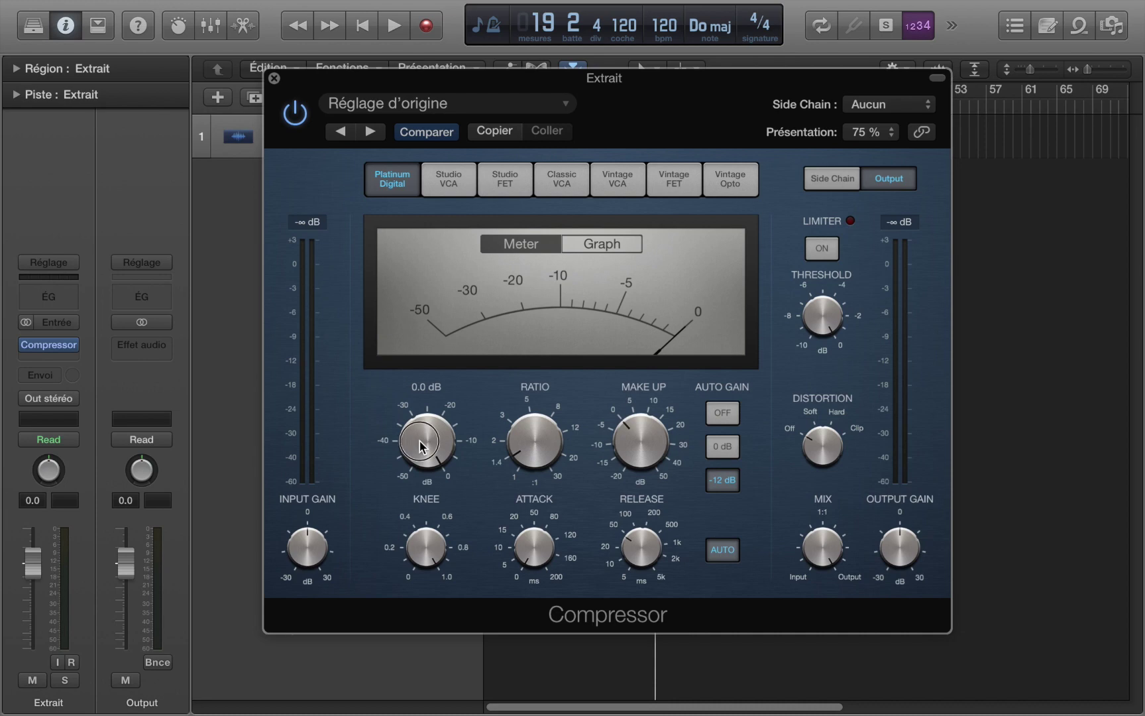
drag(420, 449, 435, 537)
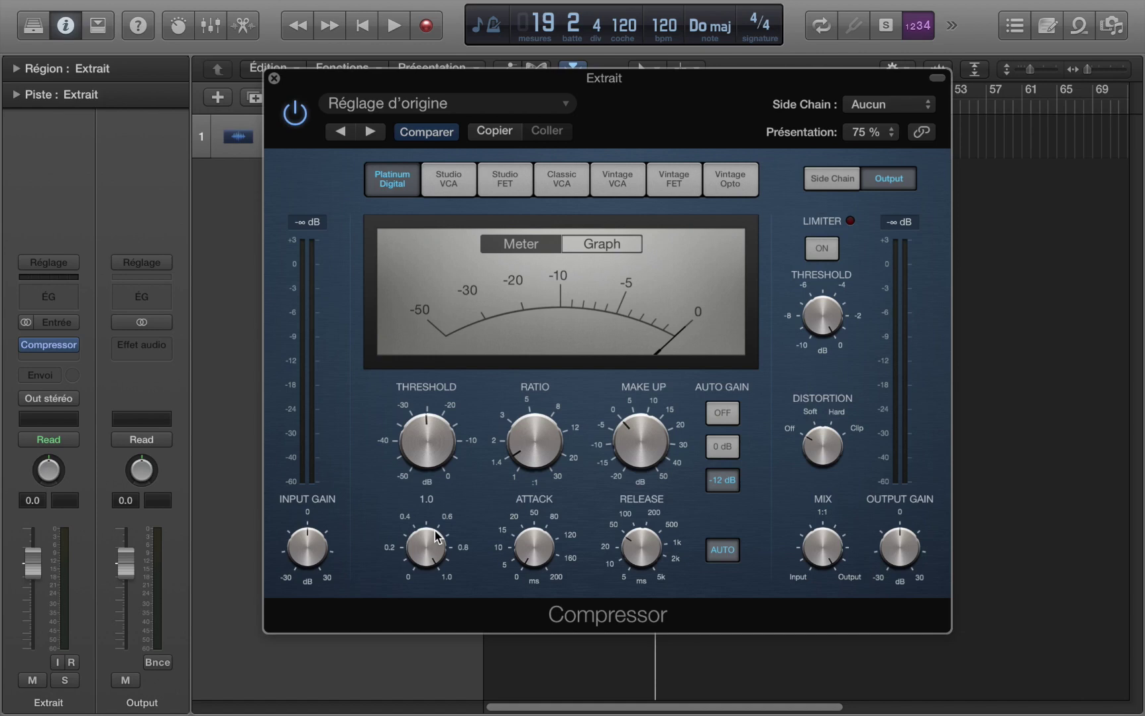
drag(395, 416, 332, 209)
click(607, 244)
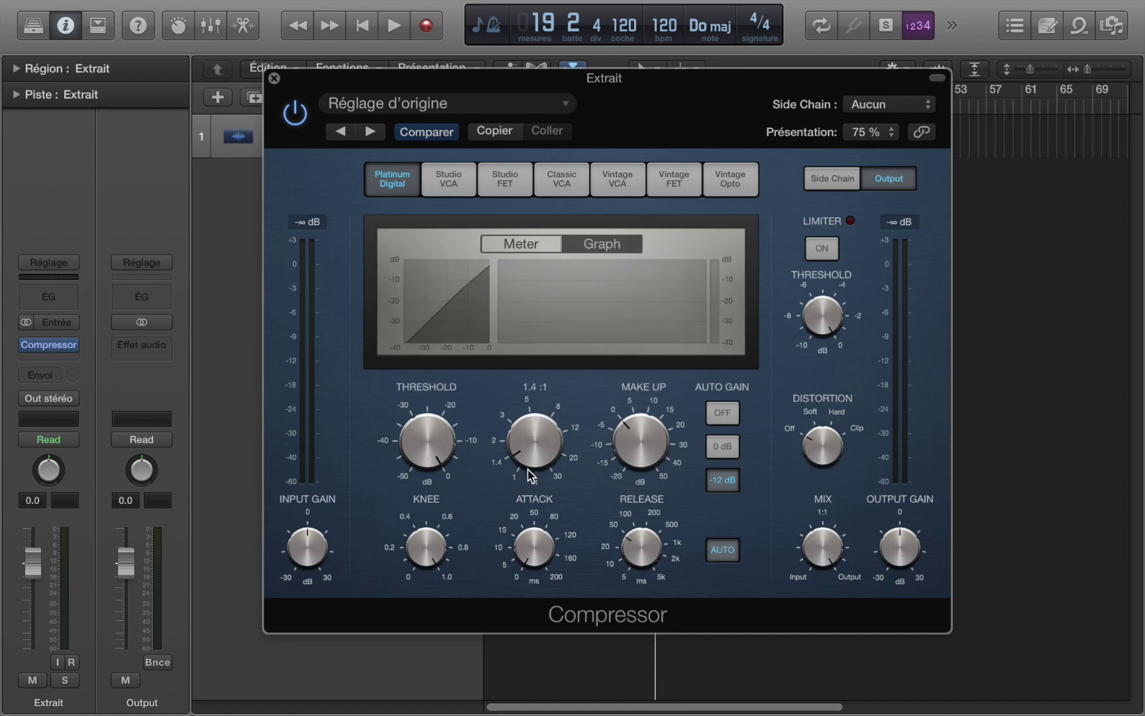
Step: Raise the ratio to about 3:1 and bring it back to 1:1 to compare the curves
drag(547, 450, 505, 363)
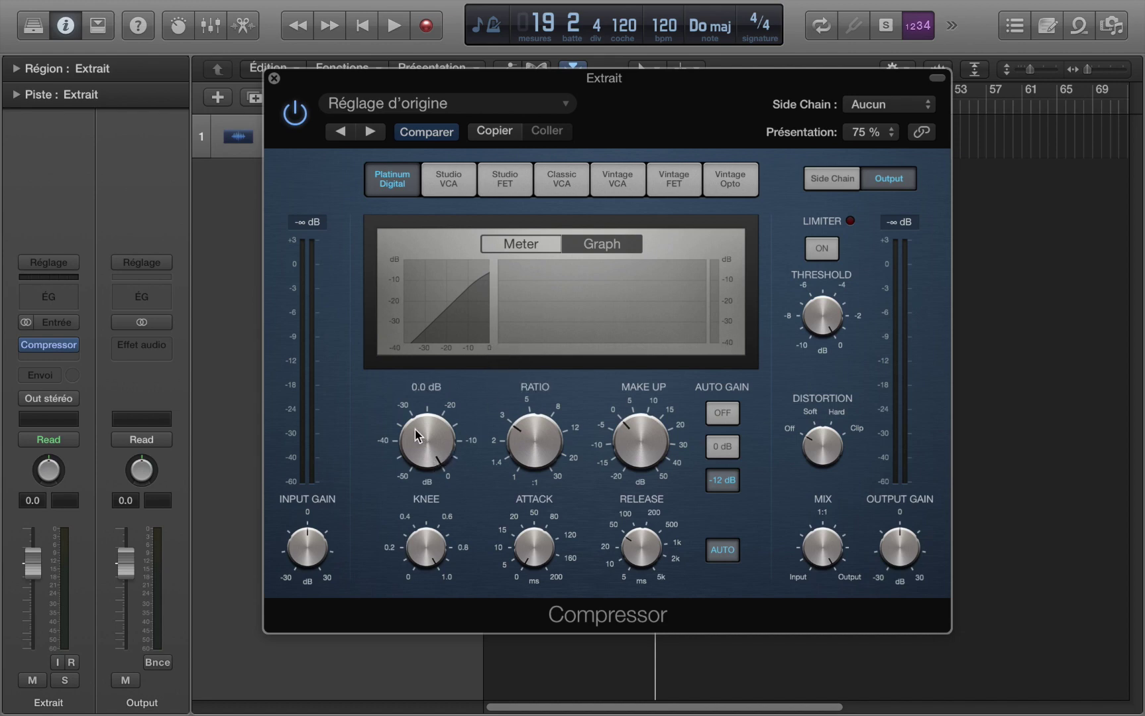
drag(416, 435, 417, 376)
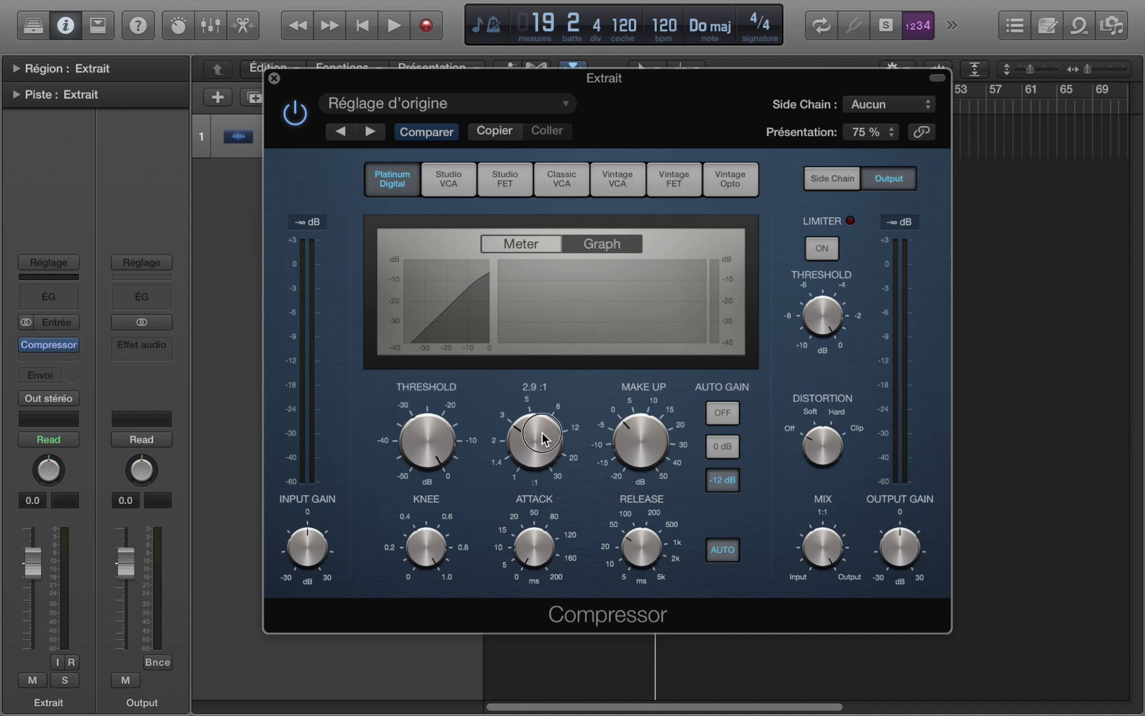
drag(534, 458, 511, 514)
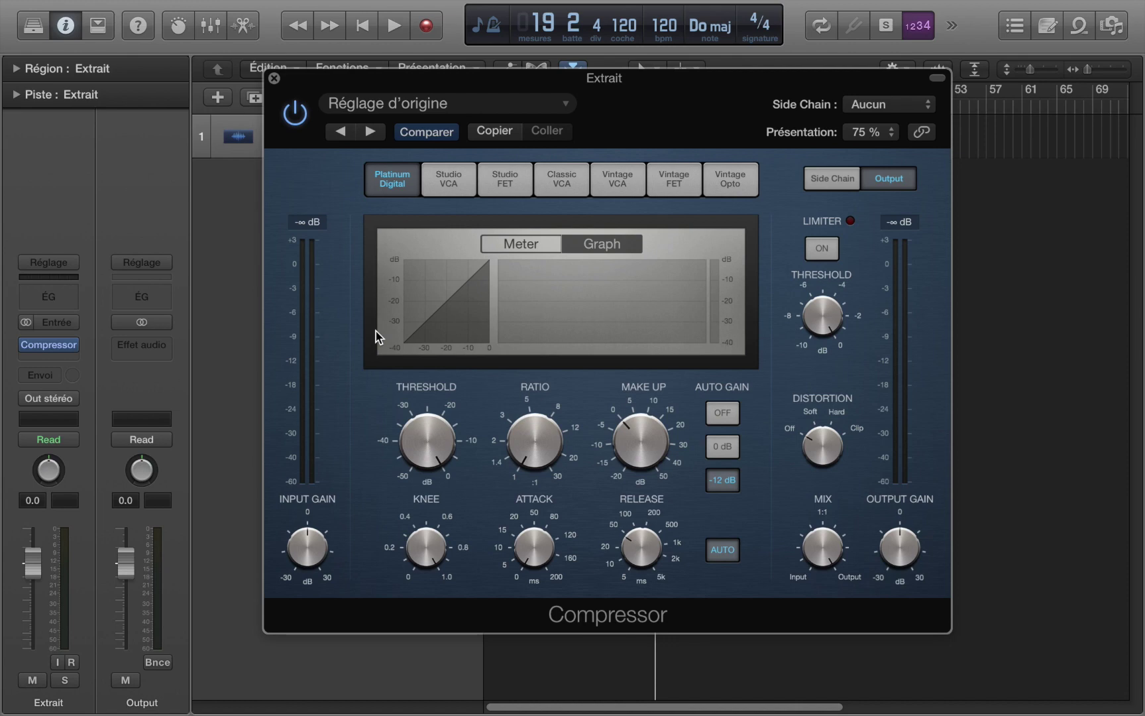
Step: Sweep the ratio and threshold, ending with the ratio at 1:1 and the threshold at -11 dB
mouse_move(440, 458)
mouse_move(538, 442)
drag(533, 454, 501, 397)
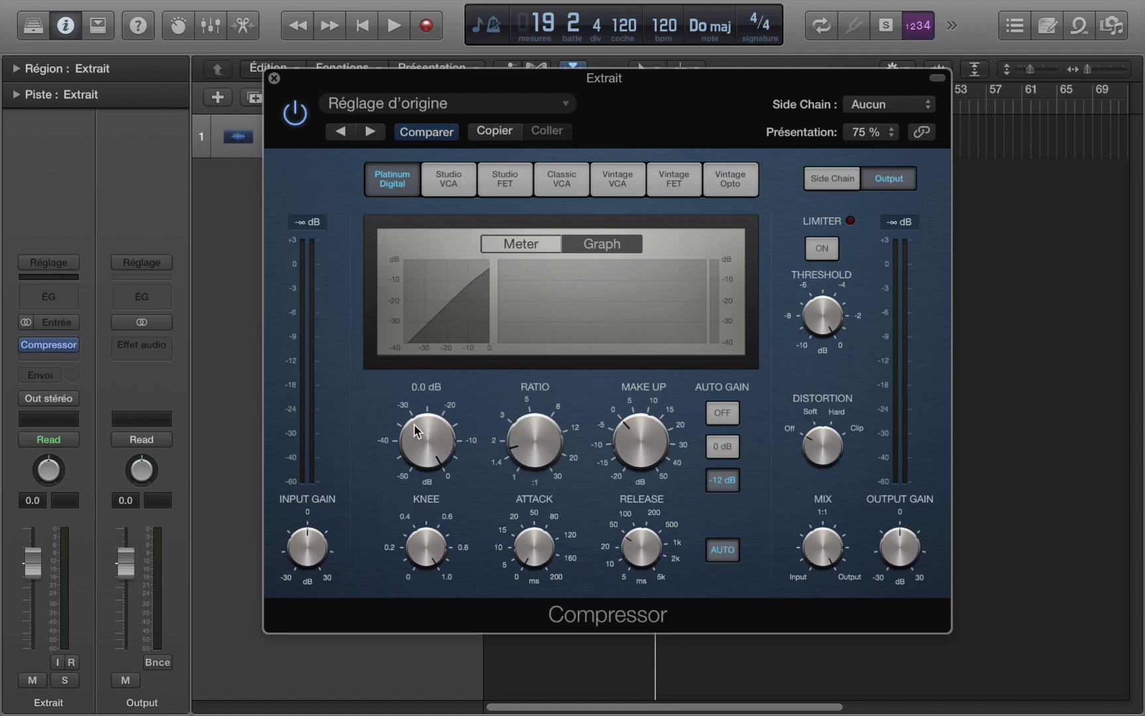
drag(412, 423, 410, 500)
drag(429, 457, 396, 381)
drag(534, 424, 525, 491)
drag(409, 441, 407, 530)
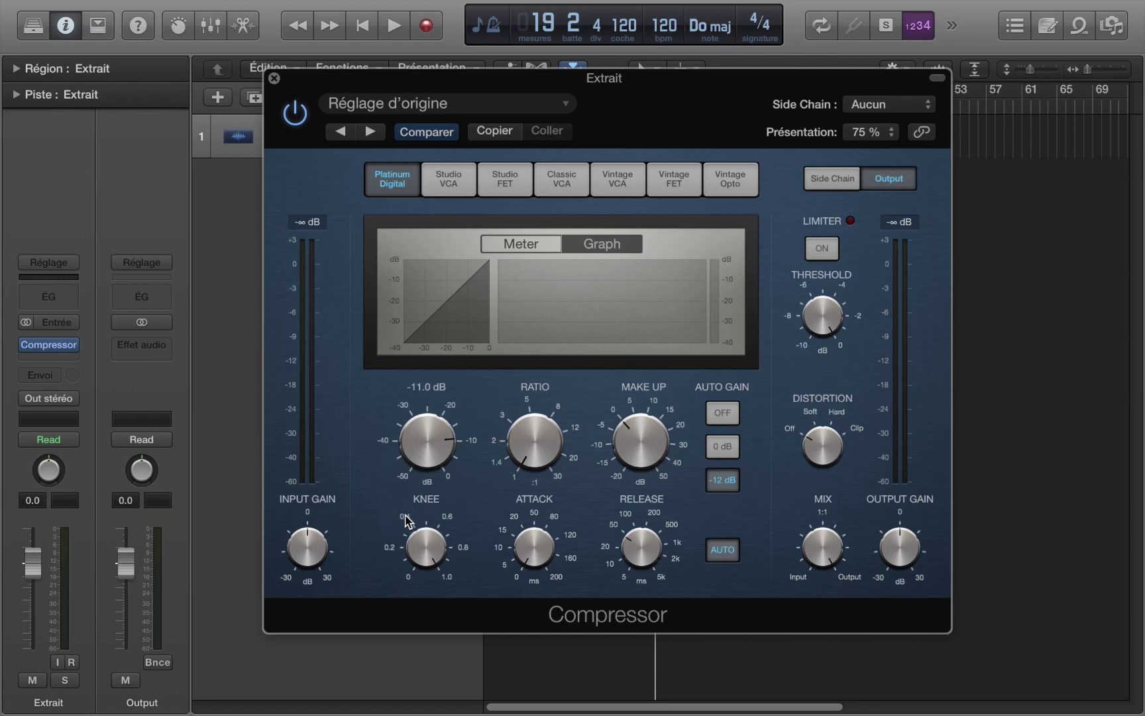
Step: Raise the ratio to about 2:1 to bend the compression curve around the threshold
mouse_move(542, 484)
click(542, 472)
drag(543, 472, 491, 376)
mouse_move(535, 460)
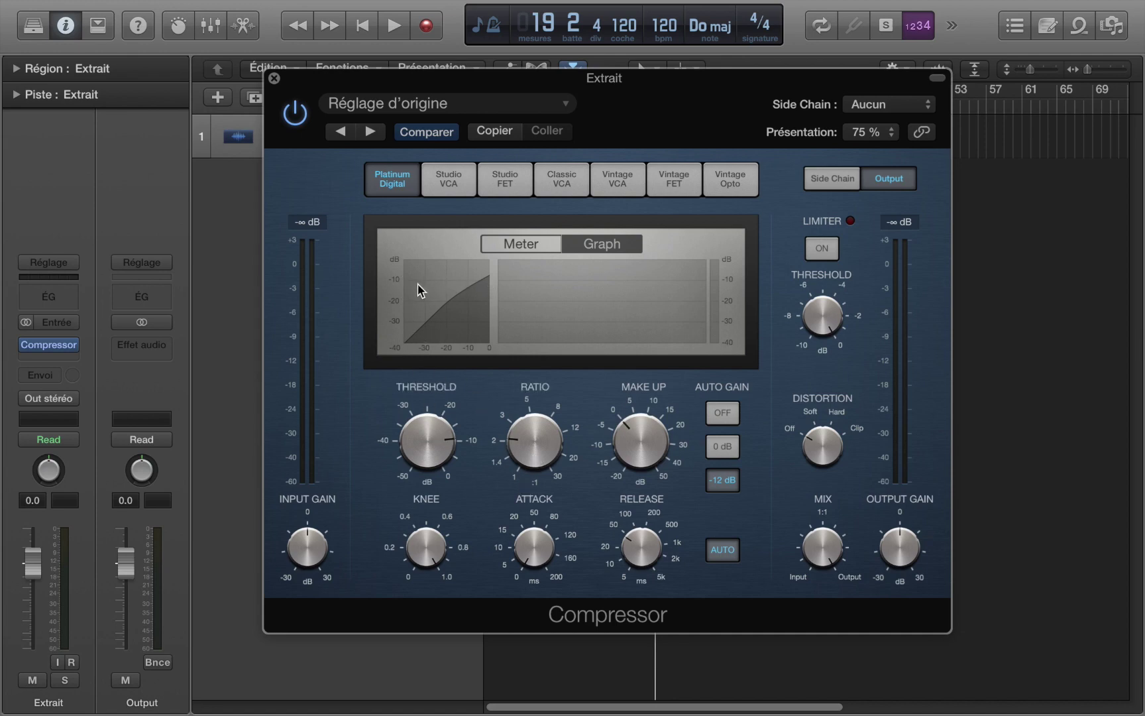
mouse_move(510, 405)
Step: Sweep the knee down and back up to compare hard and soft compression curves
drag(426, 547, 446, 613)
mouse_move(448, 522)
drag(438, 549, 458, 307)
Step: Set the threshold to -10.5 dB, raise the ratio to about 8:1 and lower the knee to 0
drag(534, 445, 537, 451)
drag(426, 443, 415, 439)
drag(518, 441, 519, 422)
drag(518, 422, 482, 304)
drag(423, 552, 493, 698)
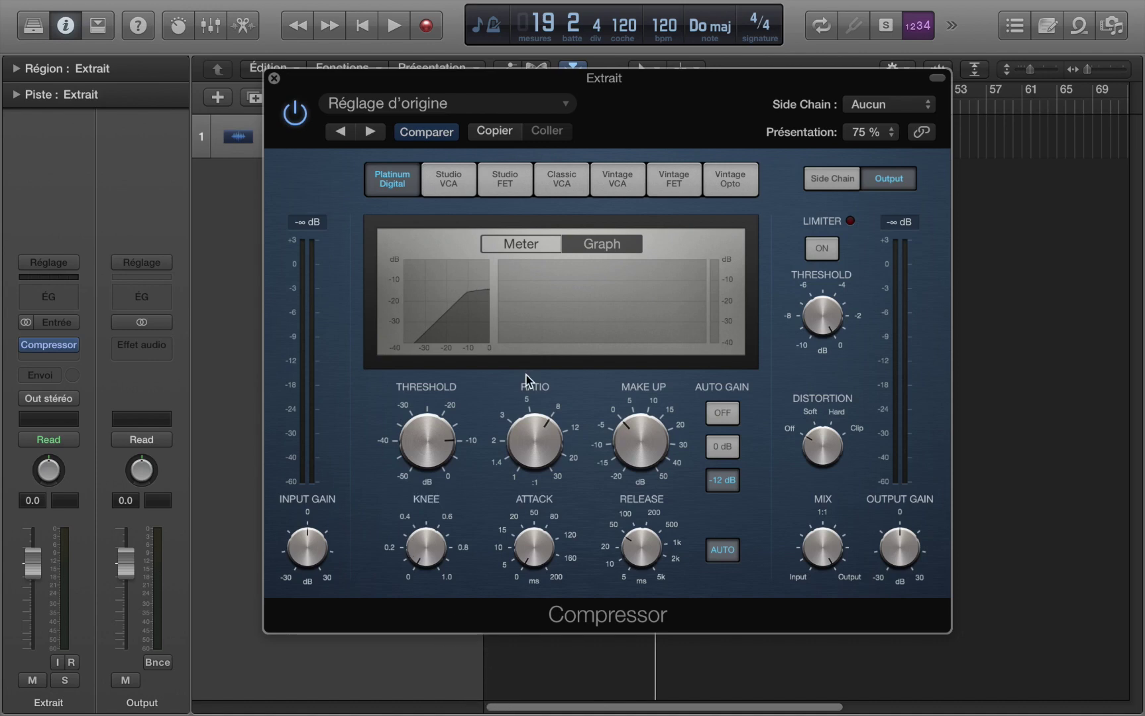
Step: Sweep the ratio repeatedly between about 1:1 and 3:1 to compare the hard-knee compression curve
mouse_move(514, 428)
drag(524, 441, 528, 657)
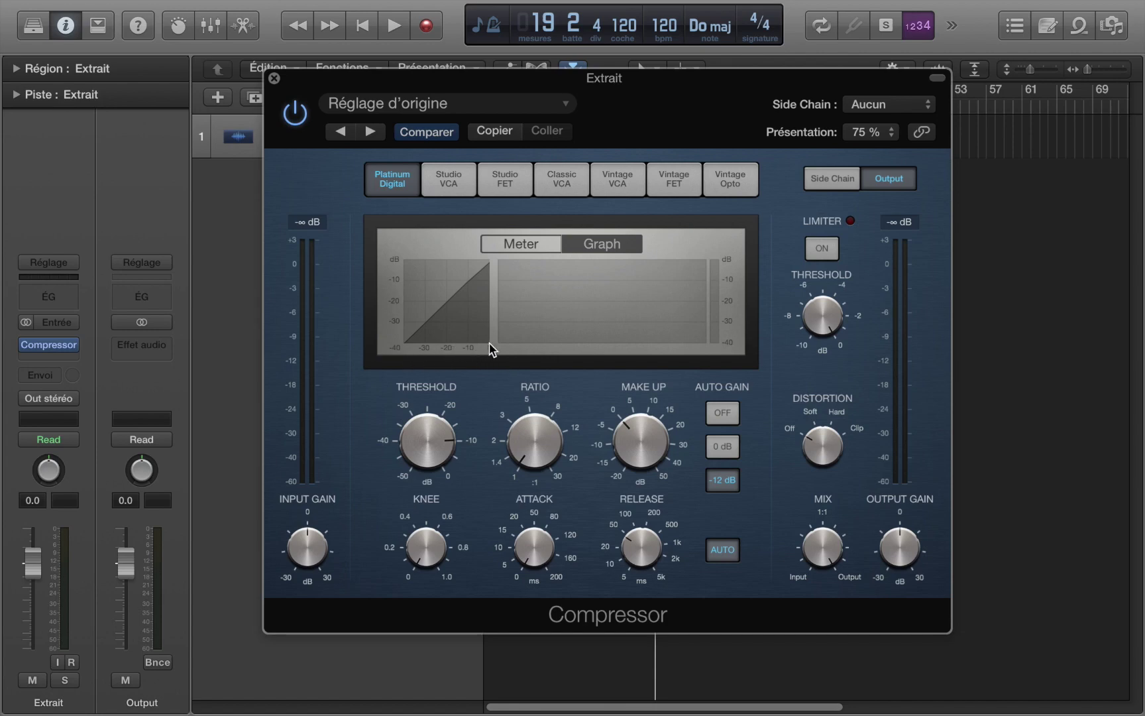
drag(525, 424, 508, 307)
click(436, 446)
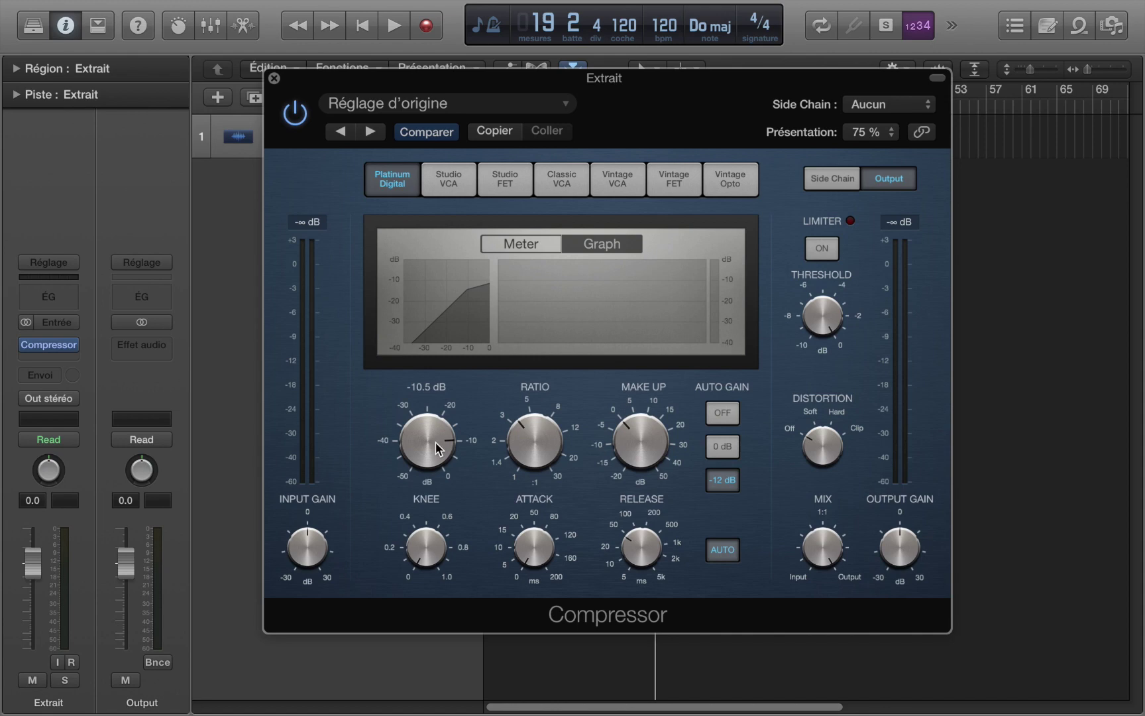
mouse_move(436, 441)
mouse_down()
mouse_move(426, 481)
mouse_move(429, 439)
mouse_up()
drag(517, 442, 513, 540)
drag(522, 447, 531, 485)
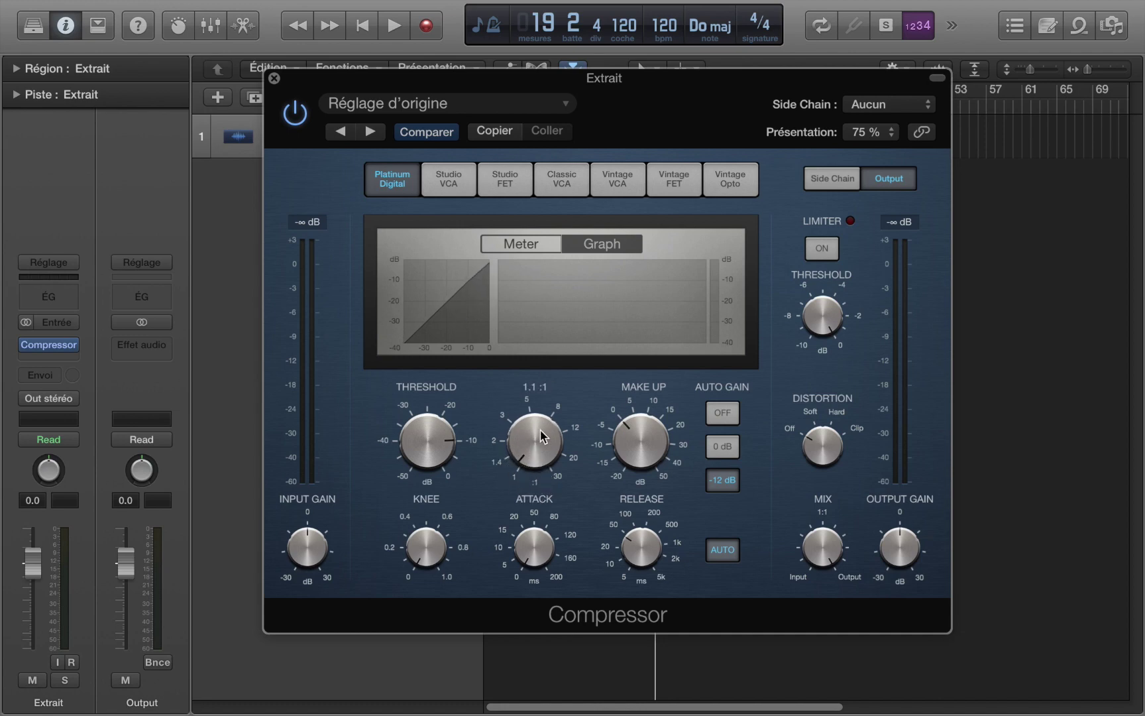
drag(540, 432, 493, 313)
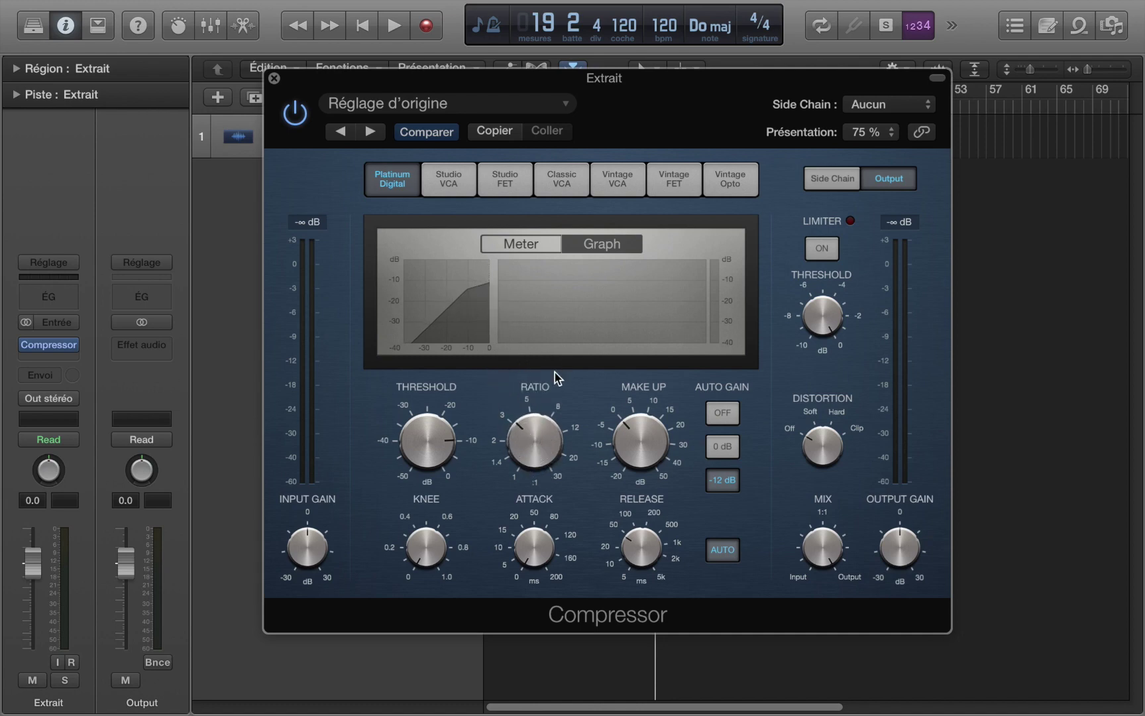
Step: Vary the ratio up and down again, ending at about 5:1, to compare mild and strong compression
drag(527, 409, 524, 435)
drag(525, 395, 491, 384)
mouse_move(531, 447)
drag(518, 452, 519, 457)
click(529, 443)
drag(522, 444, 448, 299)
drag(547, 409, 511, 339)
drag(517, 414, 520, 478)
Step: Try the threshold at about -27 dB, return it to 0 dB and lower the ratio to 1.5:1
drag(524, 524, 565, 621)
mouse_move(430, 456)
drag(418, 438, 376, 399)
drag(420, 434, 511, 600)
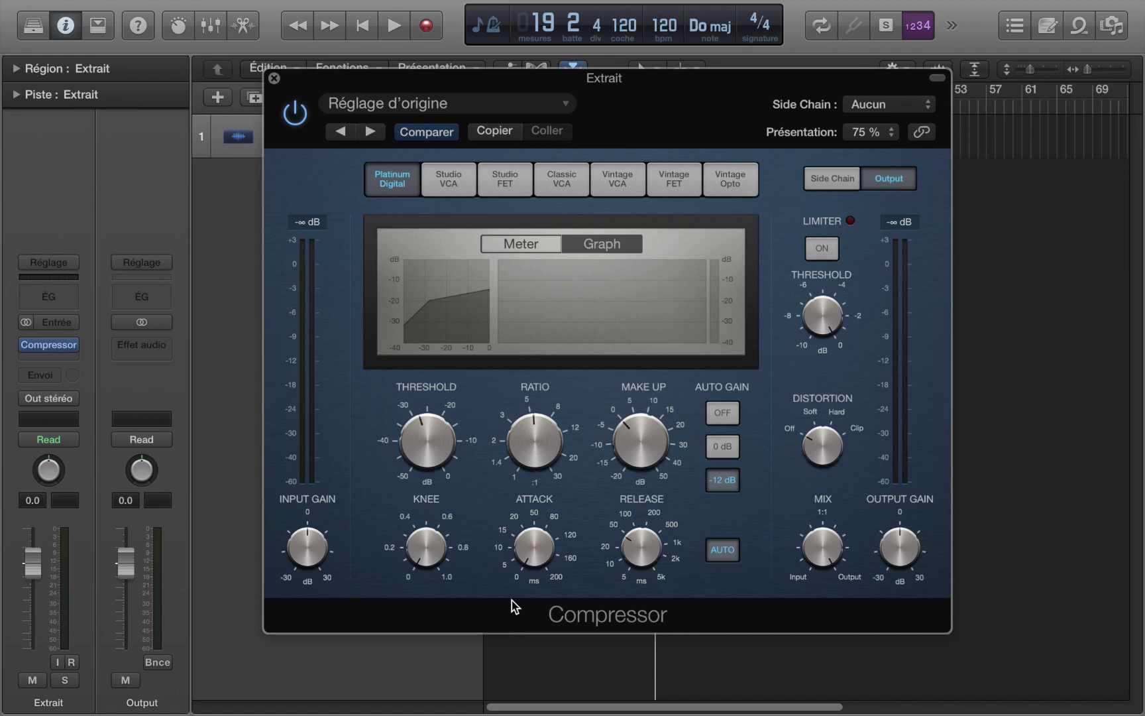
drag(444, 430, 379, 340)
drag(545, 440, 530, 490)
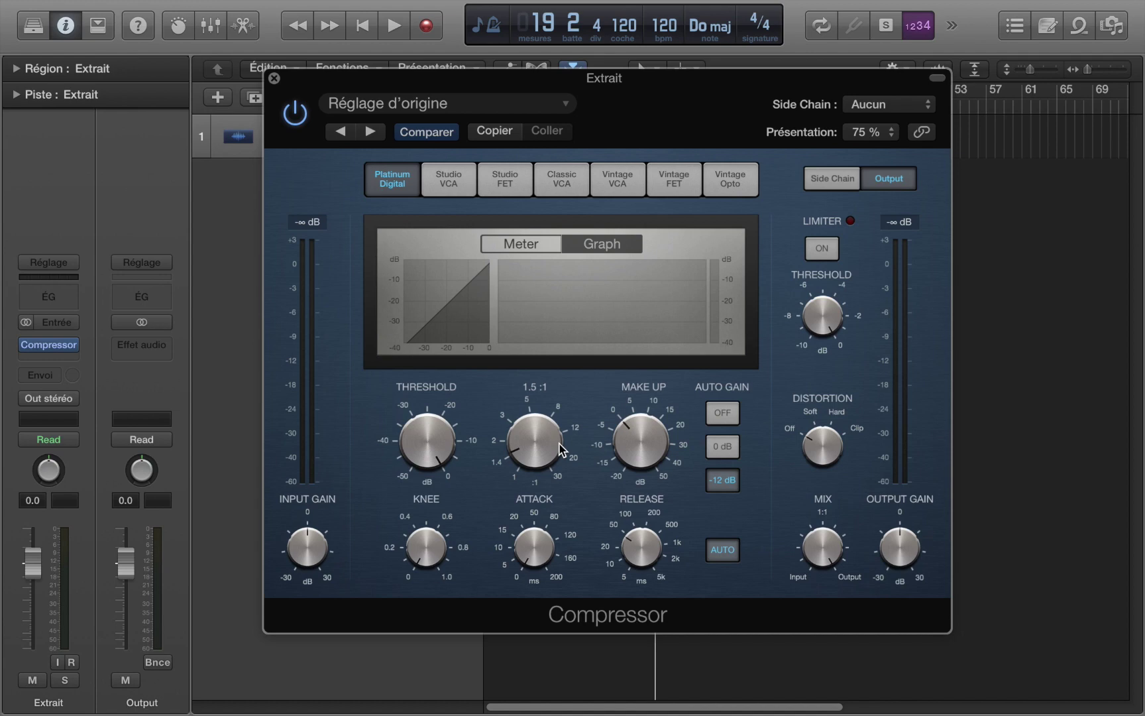
Step: Sweep the attack time up and down through its range to compare slow and fast reactions
mouse_move(669, 548)
mouse_move(560, 552)
drag(555, 573, 462, 331)
mouse_move(521, 557)
drag(532, 547, 589, 714)
drag(542, 572, 547, 595)
drag(528, 541, 446, 375)
Step: Set the attack to 101 ms and shorten the release time to near its minimum
mouse_move(677, 533)
drag(528, 540, 528, 554)
drag(632, 555, 660, 632)
mouse_move(640, 547)
mouse_down()
mouse_move(632, 505)
mouse_move(641, 555)
mouse_up()
Step: Raise the make-up gain to about 15 dB and return it to 0 dB
drag(643, 449, 596, 345)
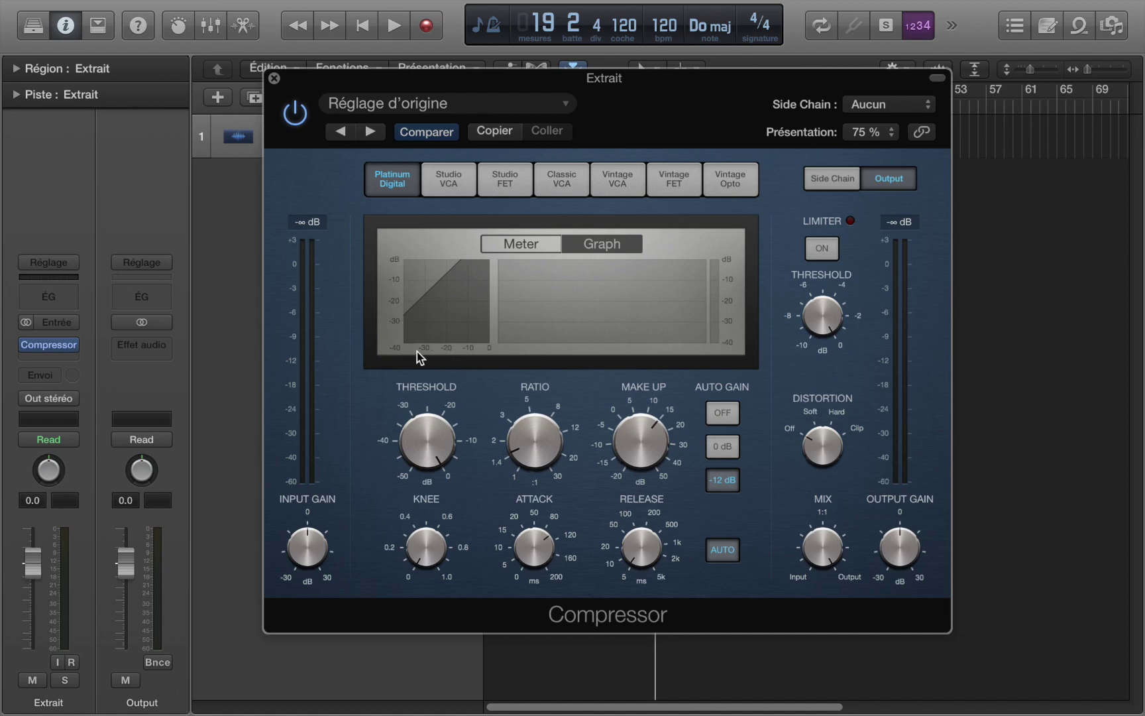
drag(641, 438, 706, 515)
drag(632, 450, 633, 478)
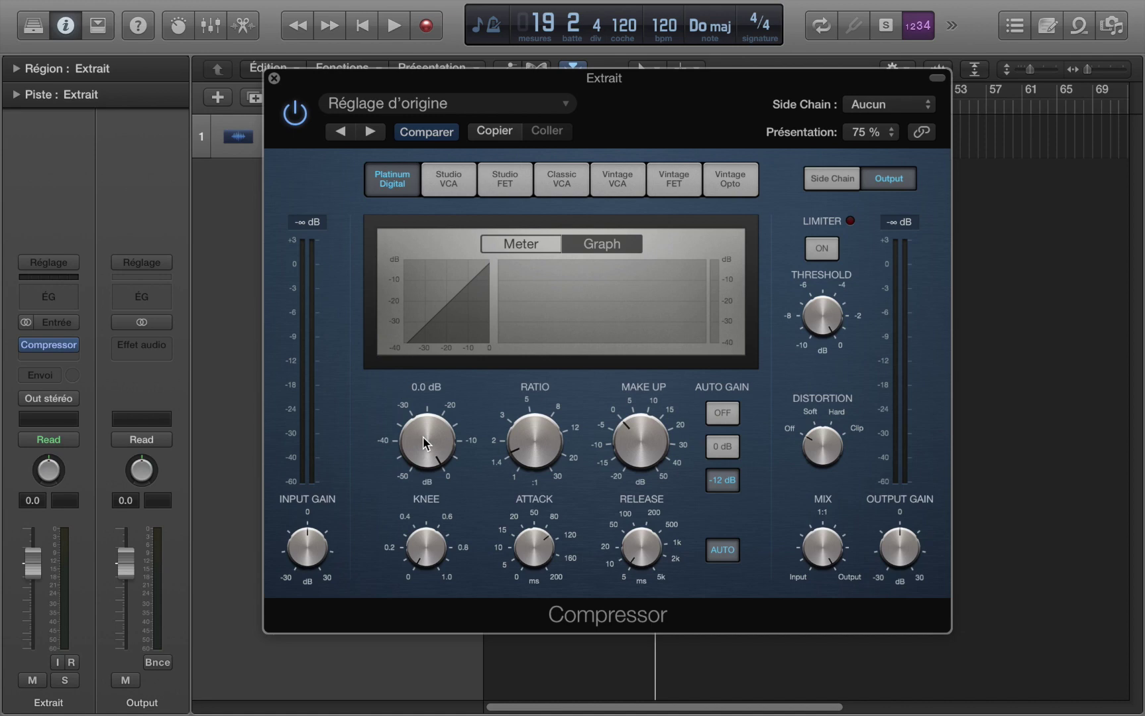
Step: Lower the threshold to about -13 dB and raise the ratio to about 3:1
drag(423, 442, 434, 540)
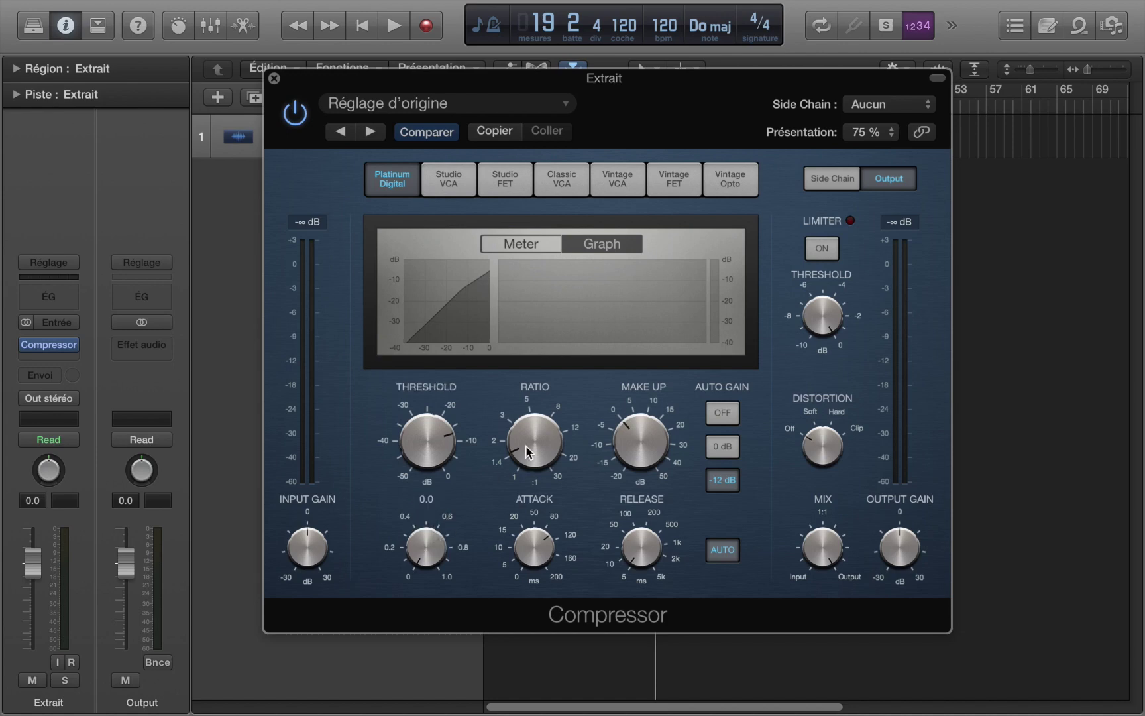
drag(527, 439, 497, 330)
Step: Try a make-up gain of about 5 dB on the compressed curve and bring it back to 0 dB
mouse_move(629, 459)
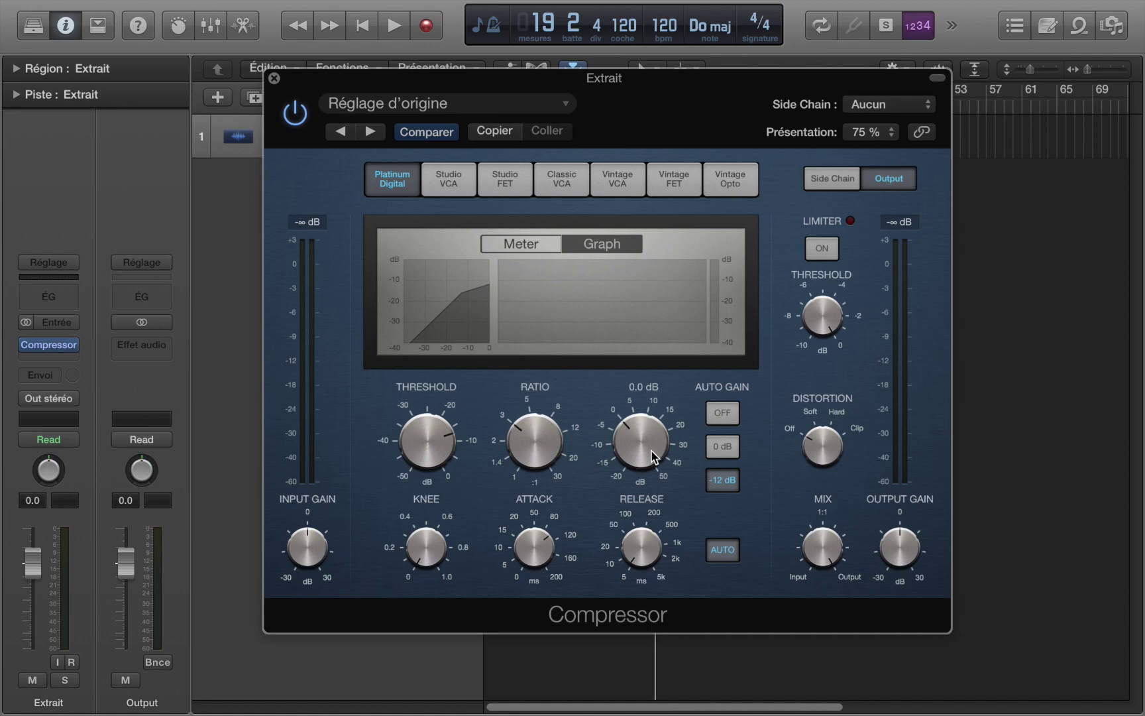
drag(650, 449, 600, 434)
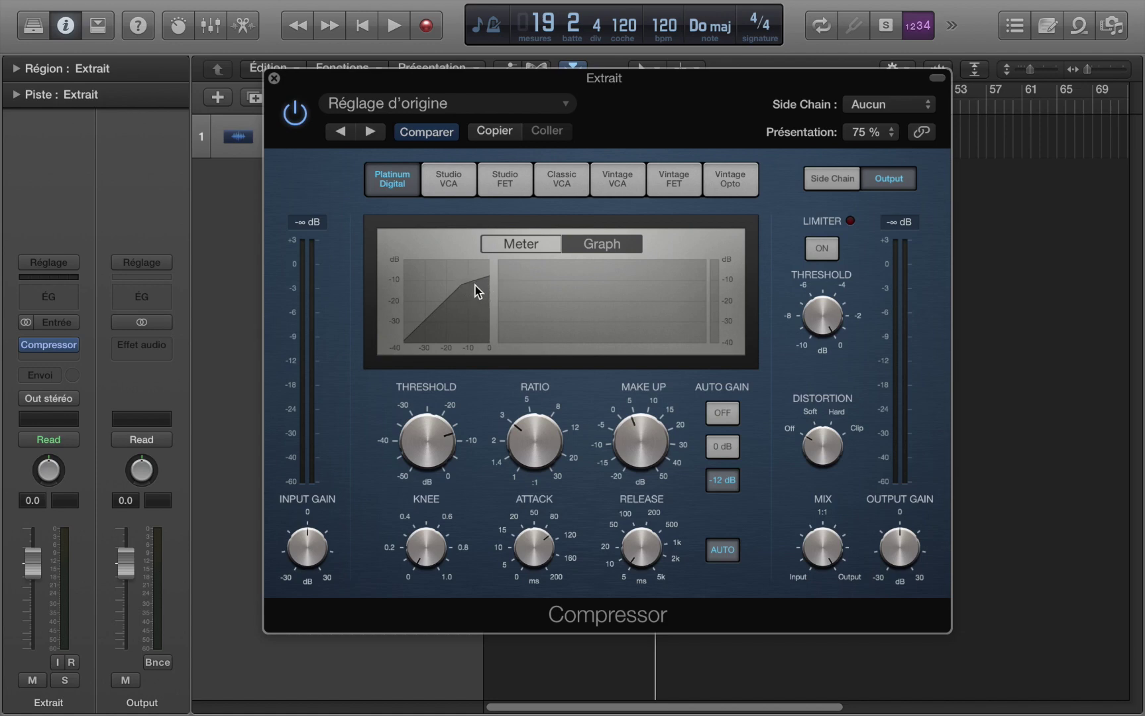
click(629, 437)
drag(636, 439, 627, 470)
Step: Set the ratio to about 2:1 and the threshold to about -12 dB, with the Graph display shown and the knee at 0
drag(38, 566, 33, 562)
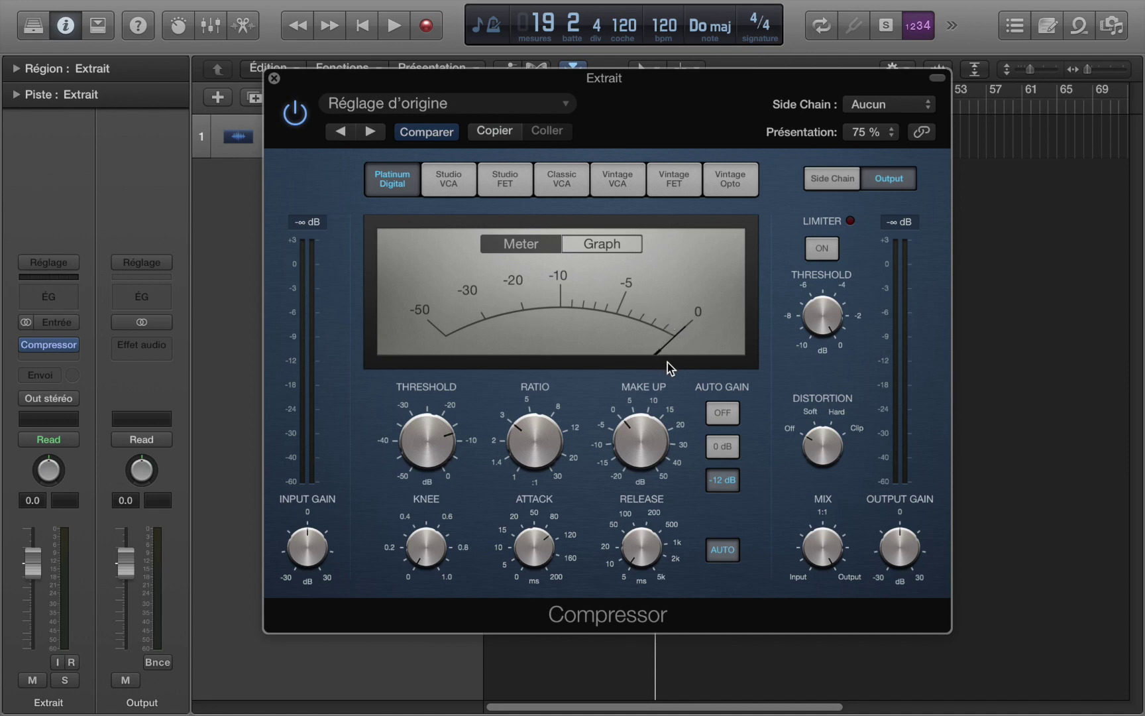
drag(520, 456, 480, 458)
drag(416, 432, 416, 440)
mouse_move(553, 455)
mouse_down()
mouse_move(553, 471)
mouse_move(544, 443)
mouse_move(541, 469)
mouse_up()
click(602, 237)
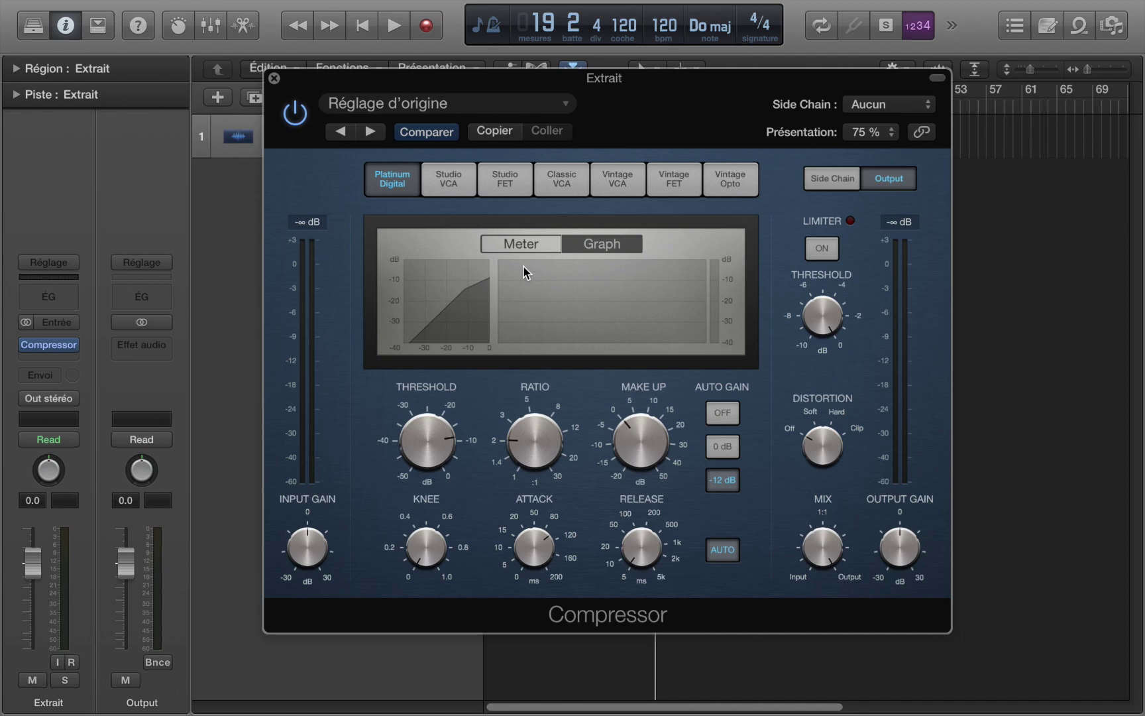
mouse_move(420, 546)
mouse_down()
mouse_move(398, 453)
mouse_move(427, 560)
mouse_up()
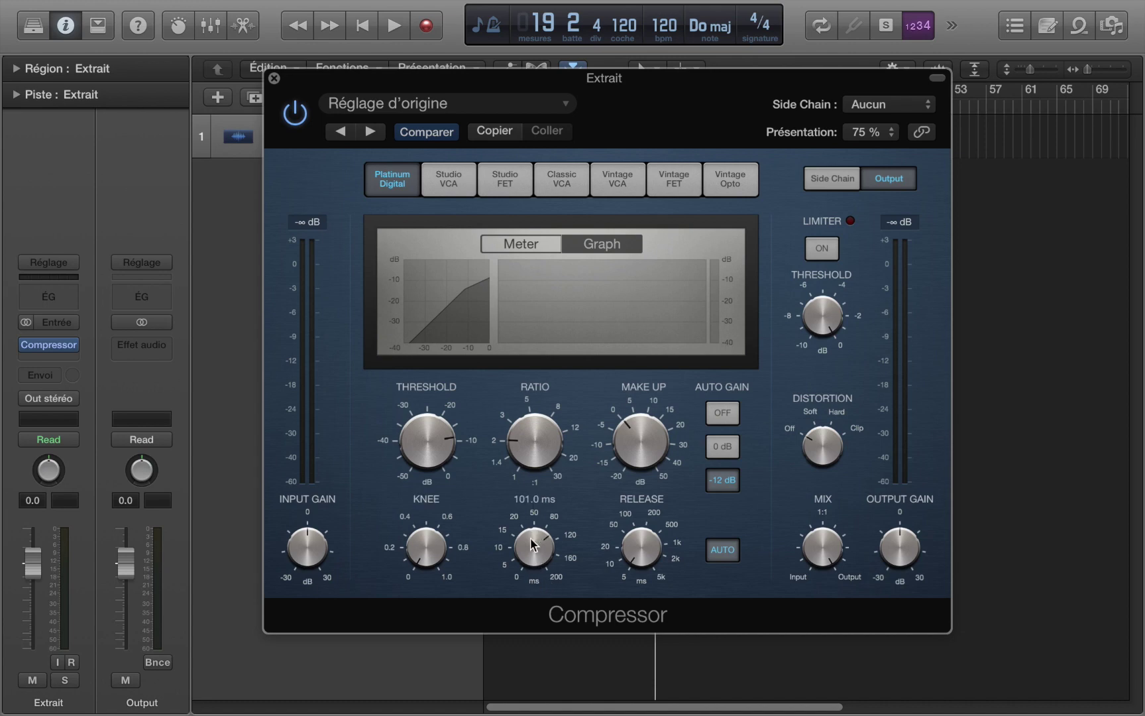